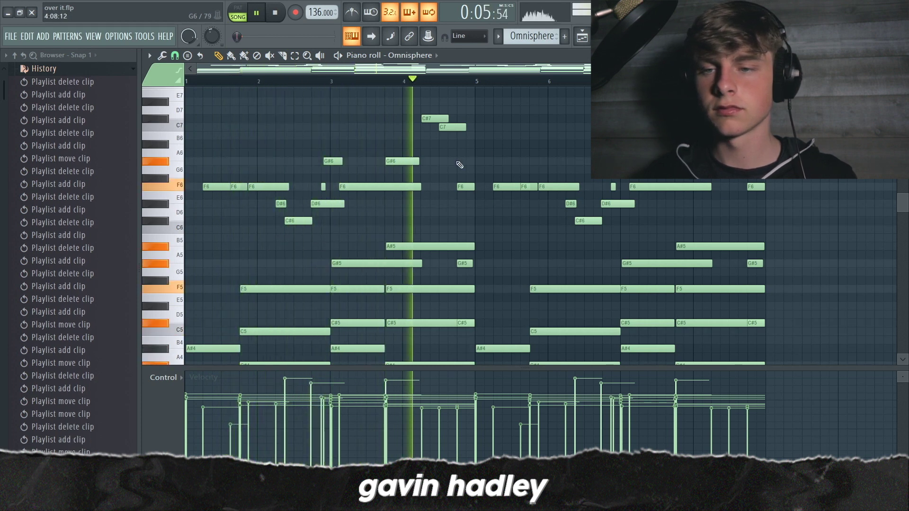
- Stop playback and examine the chord and melody notes of the Omnisphere pattern in the piano roll
key("space")
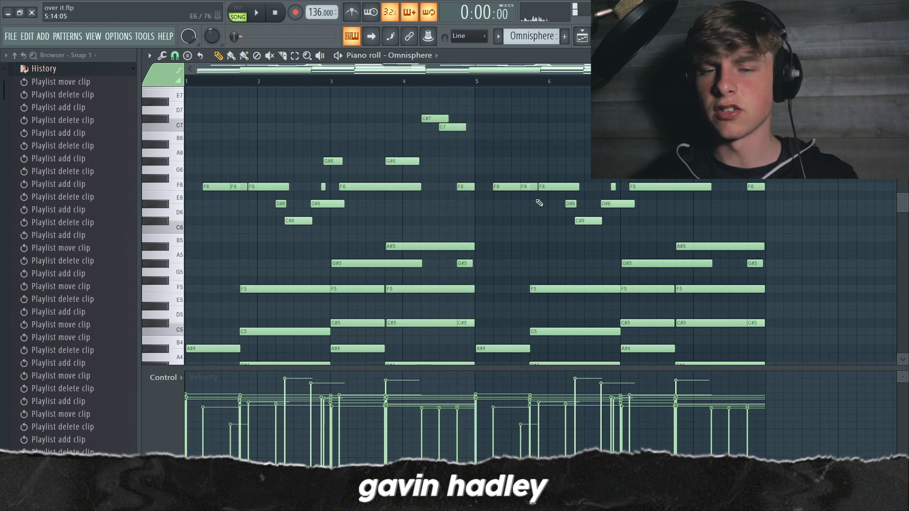
scroll(549, 202, "down", 7)
scroll(432, 199, "up", 5)
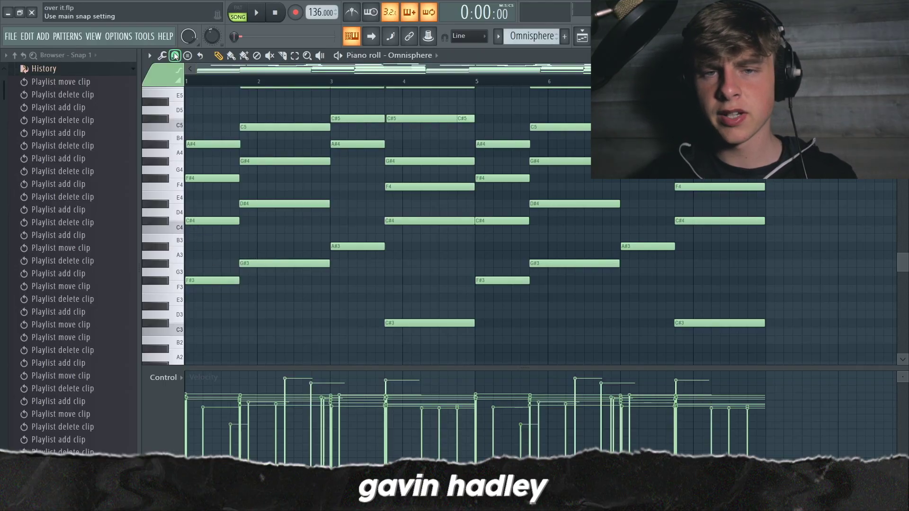
scroll(256, 180, "up", 2)
scroll(402, 219, "up", 4)
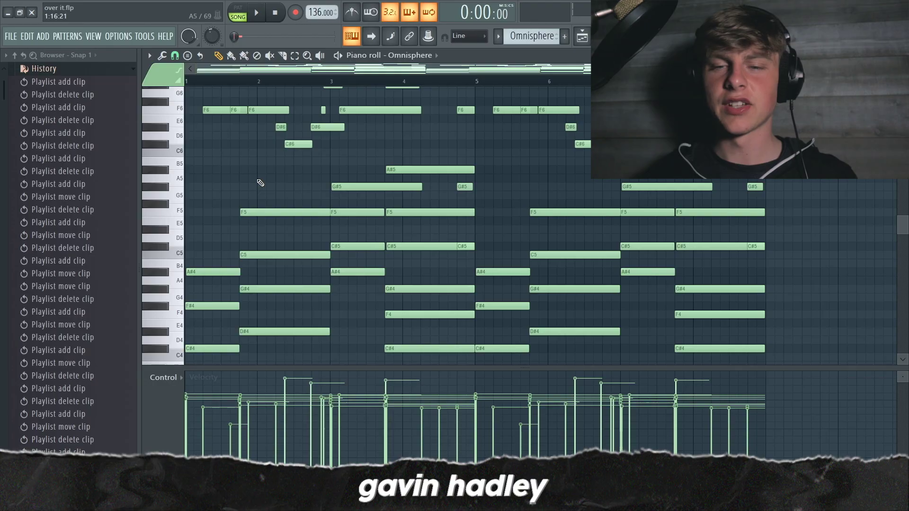
scroll(260, 183, "down", 4)
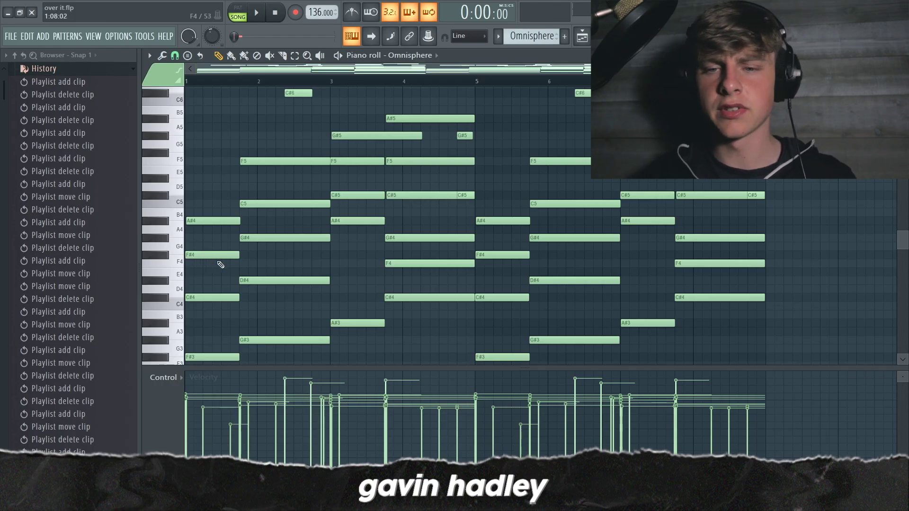
scroll(211, 263, "up", 5)
scroll(243, 264, "up", 1)
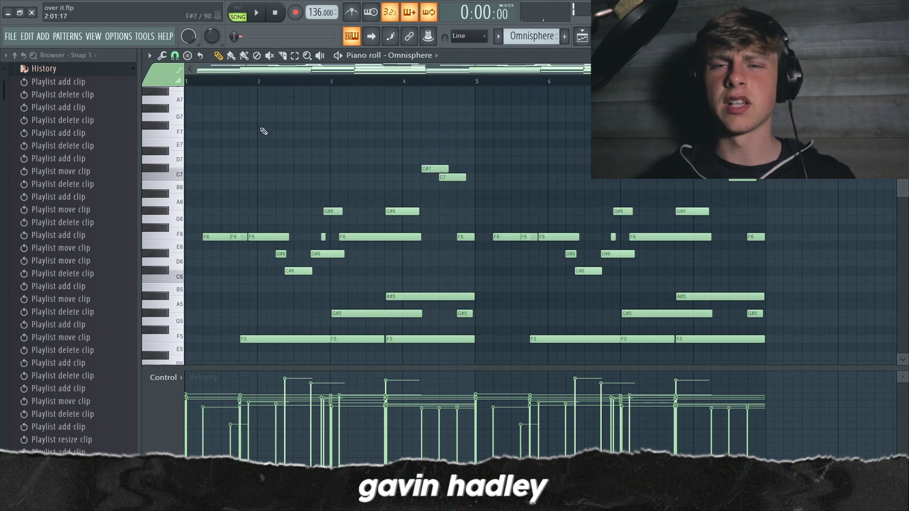
scroll(260, 128, "down", 3)
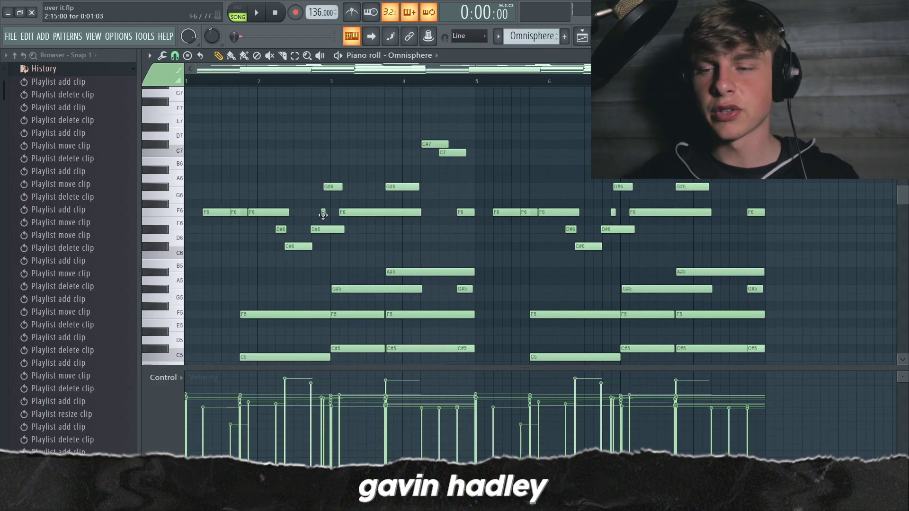
scroll(331, 217, "down", 2)
scroll(345, 224, "down", 2)
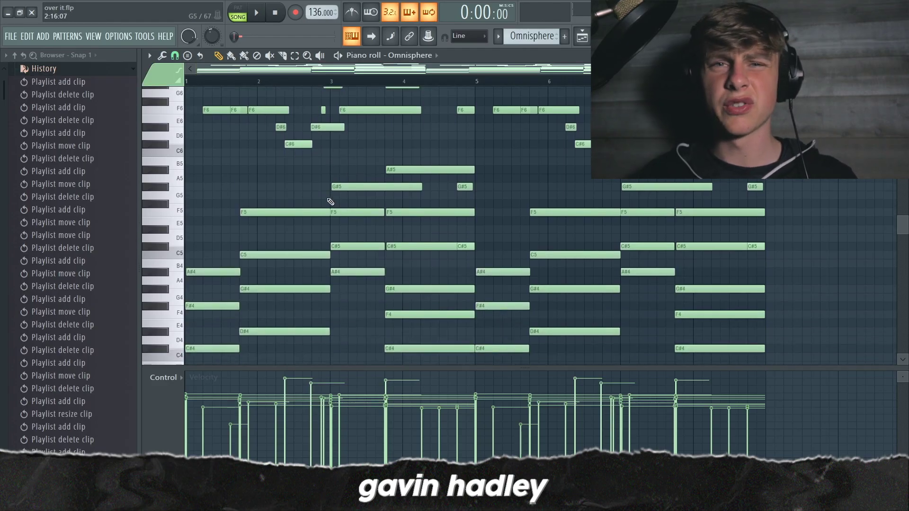
key("space")
key("space")
- Inspect the Omnisphere mixer track's effects: Fruity Reeverb 2, Ghz Vulf Compressor 3, RC-20 Retro Color and iZotope Vinyl
key("F9")
left_click(206, 172)
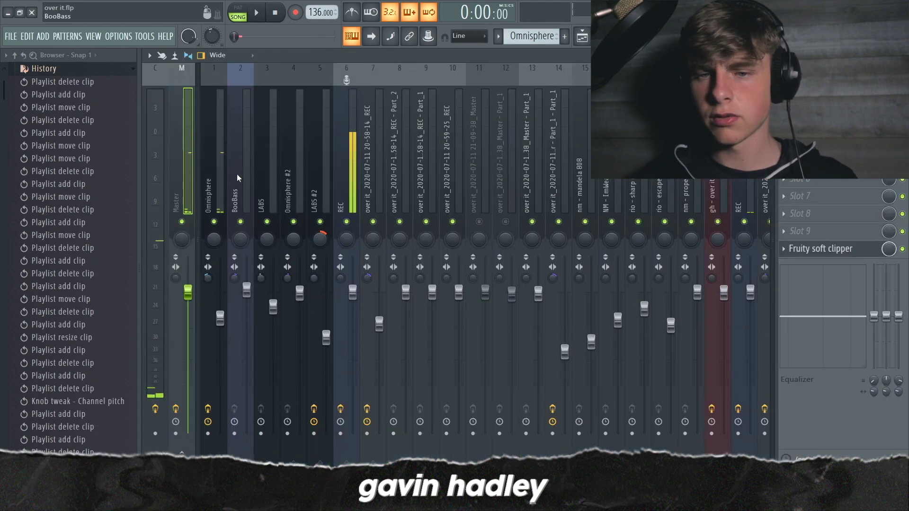
left_click(817, 255)
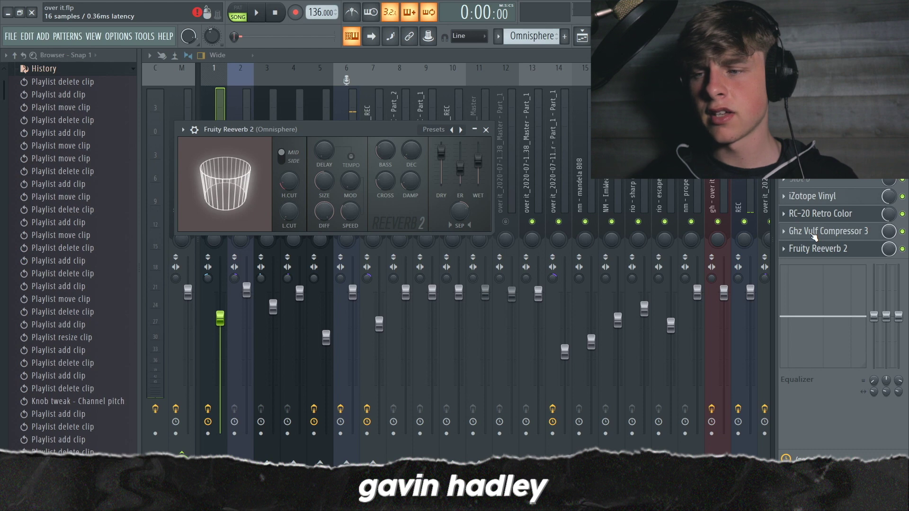
left_click(790, 250)
left_click(803, 233)
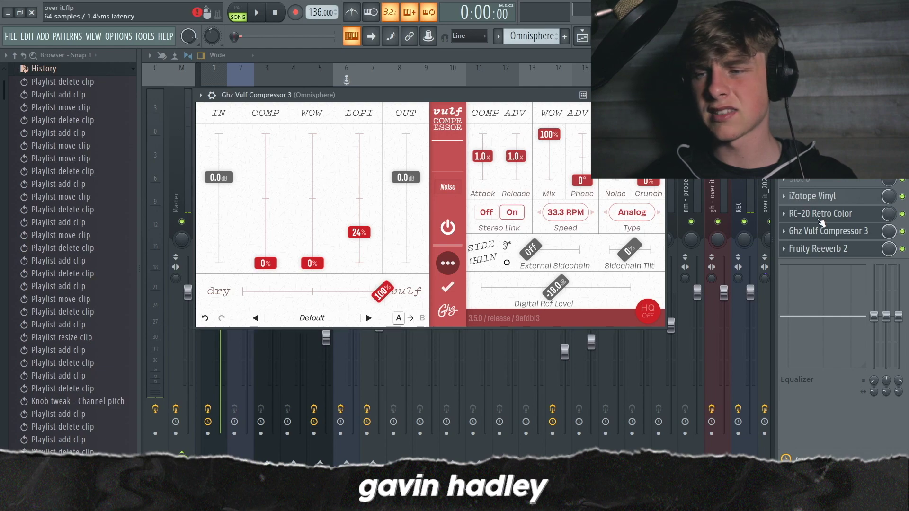
left_click(818, 214)
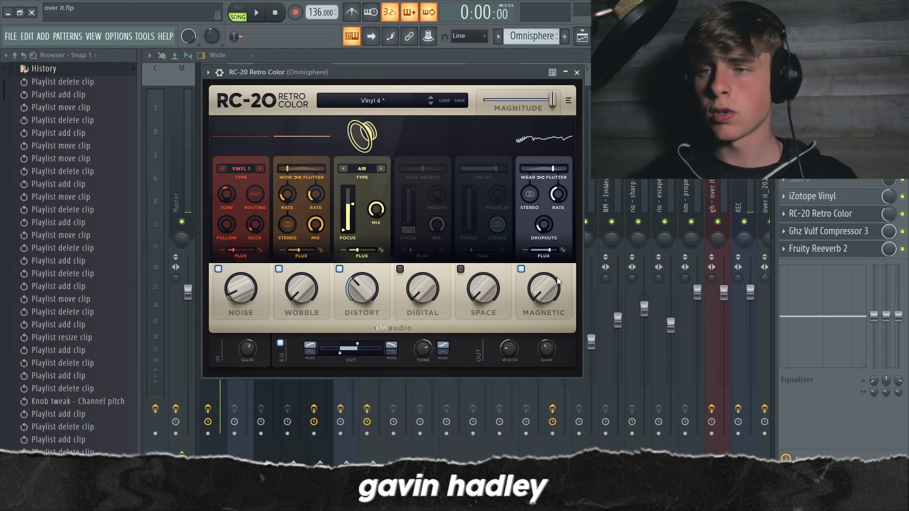
left_click(831, 197)
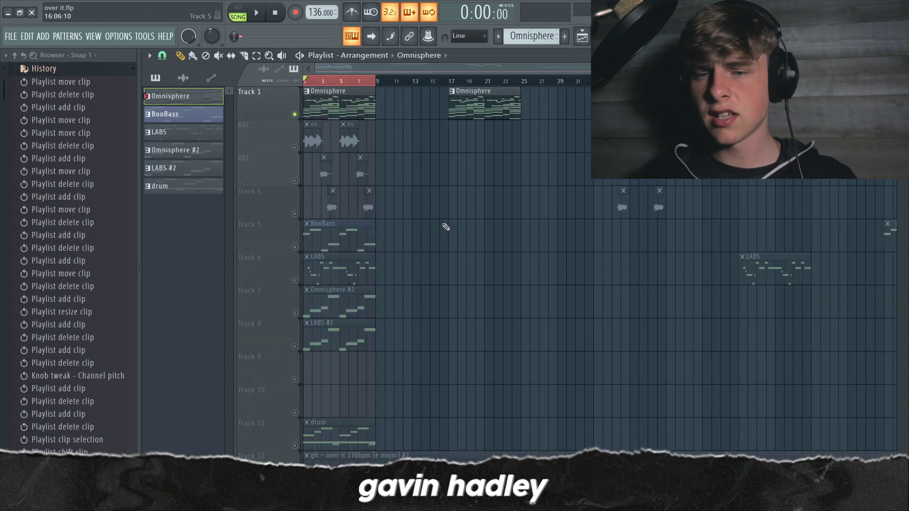
- Compare the BooBass pattern's notes with the Omnisphere pattern and listen to them in the piano roll
double_click(315, 247)
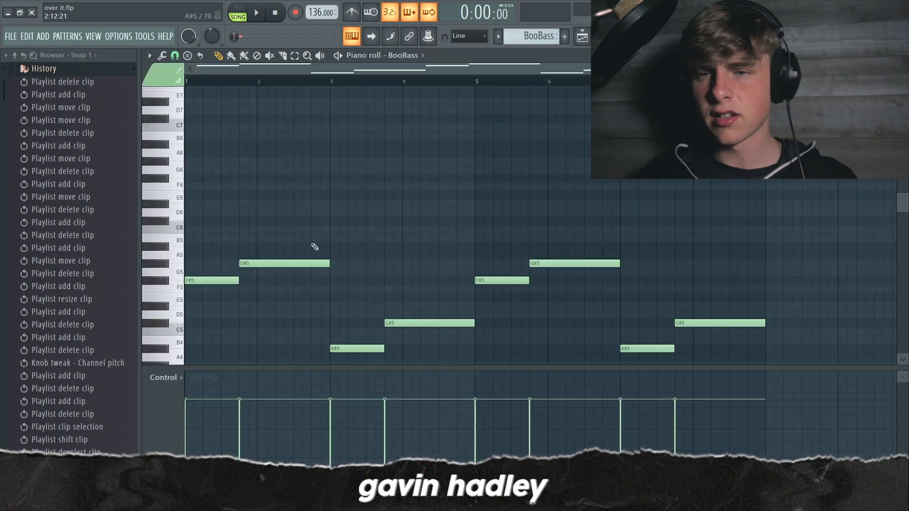
left_click(585, 43)
double_click(361, 98)
left_click_drag(419, 69, 412, 70)
left_click_drag(412, 69, 199, 69)
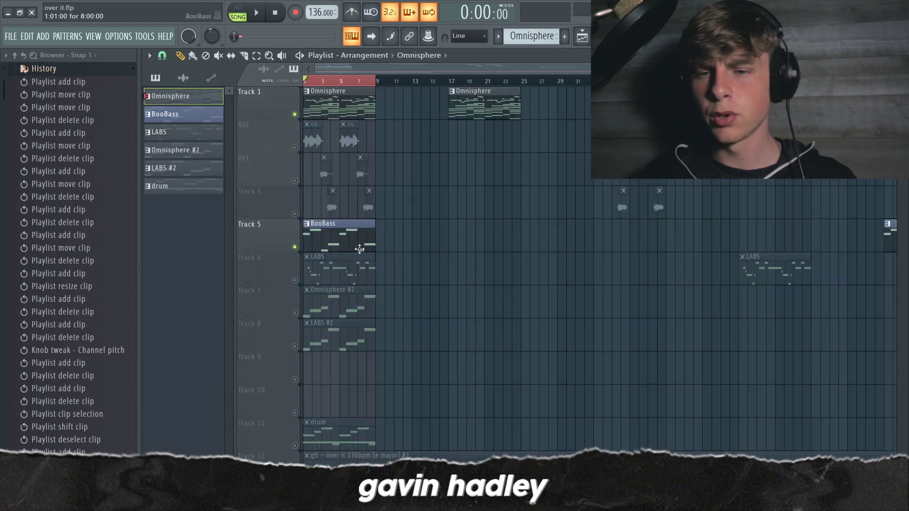
double_click(360, 250)
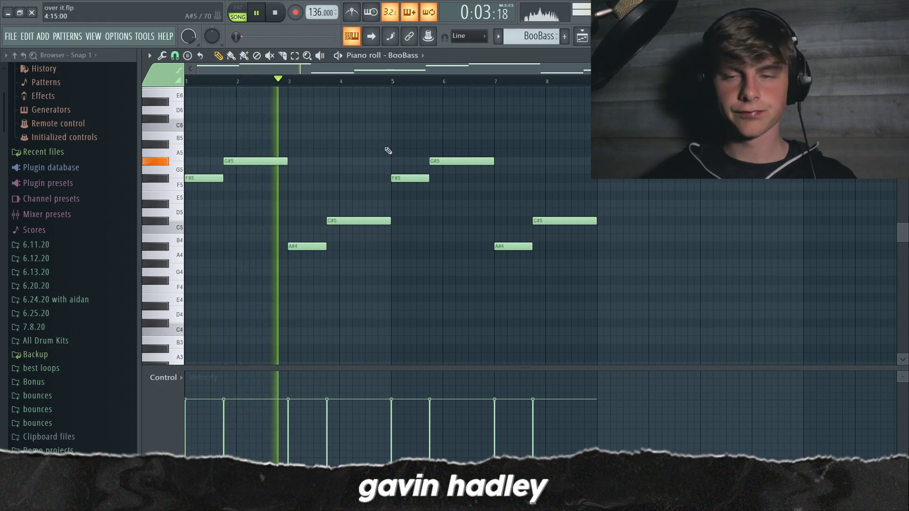
left_click(410, 144)
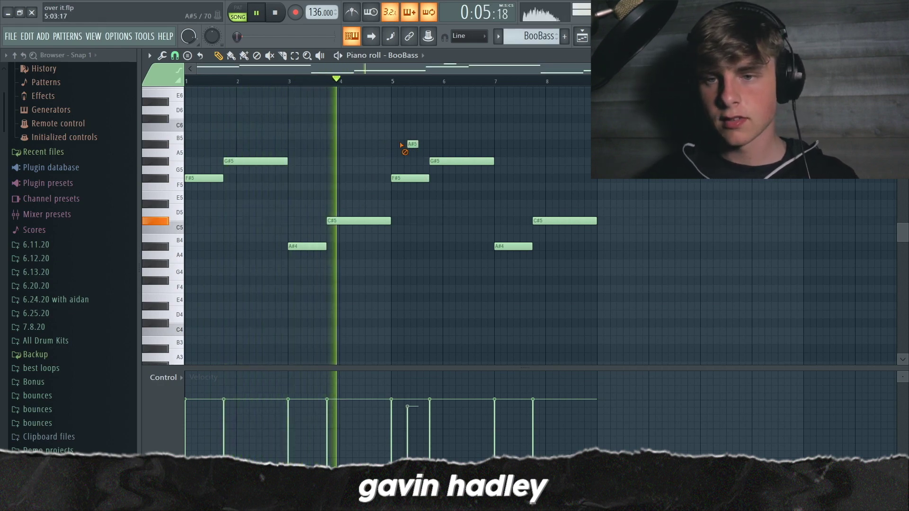
- Check the effect slots of the BooBass and Omnisphere tracks in the mixer
left_click(248, 175)
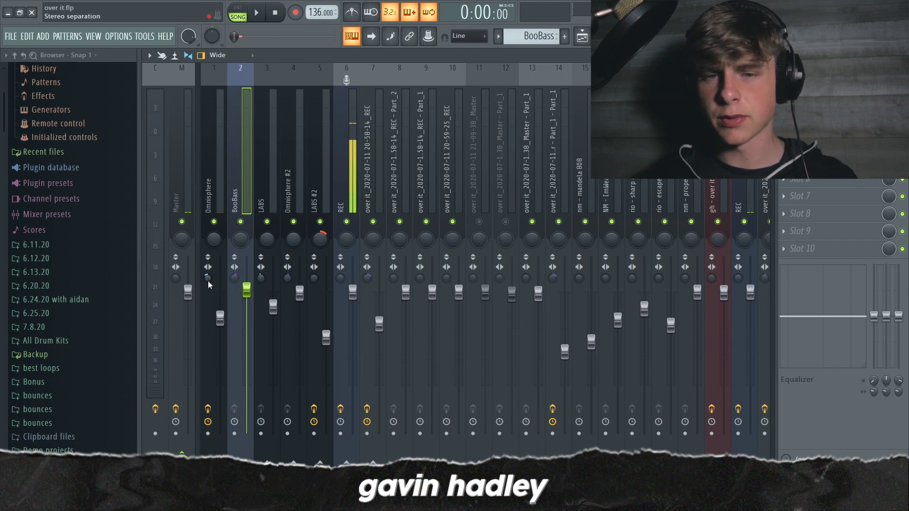
left_click(210, 187)
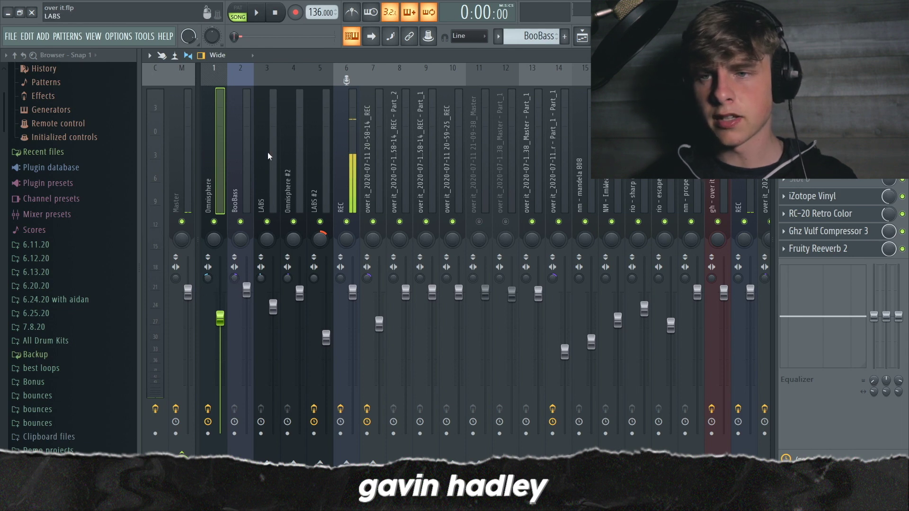
left_click(238, 145)
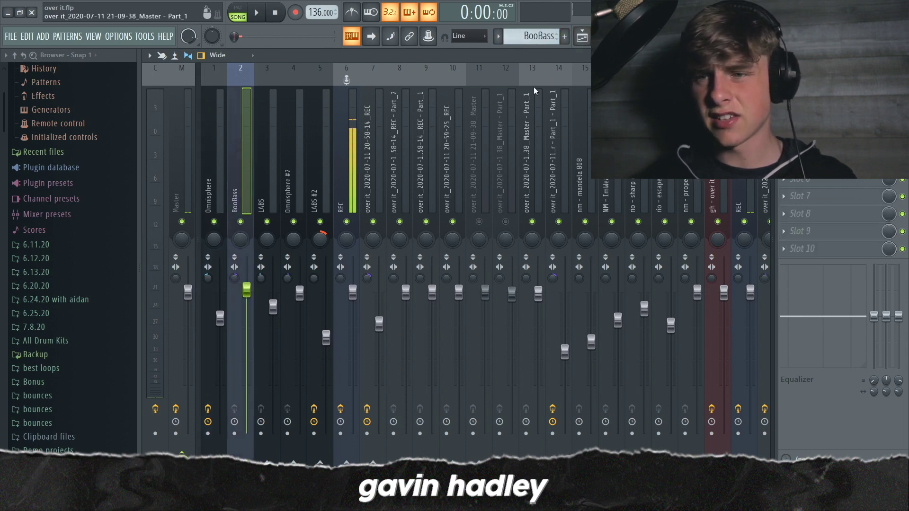
- Unmute Track 6 and mute Track 5 in the playlist, and open the LABS pattern in the piano roll
left_click(582, 37)
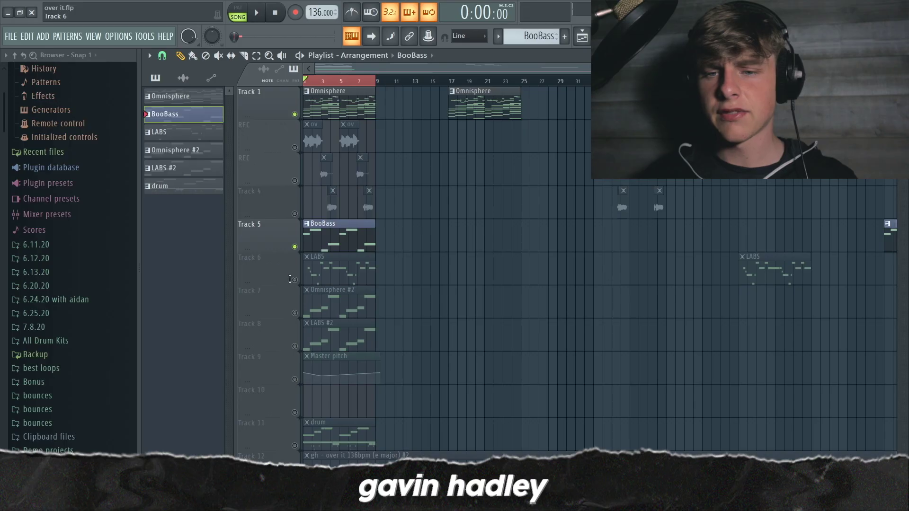
left_click(294, 279)
left_click(294, 247)
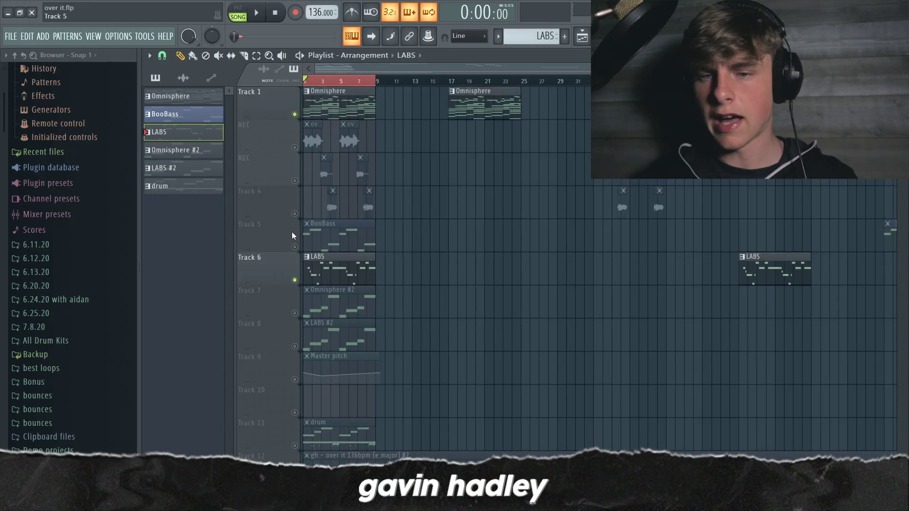
double_click(310, 262)
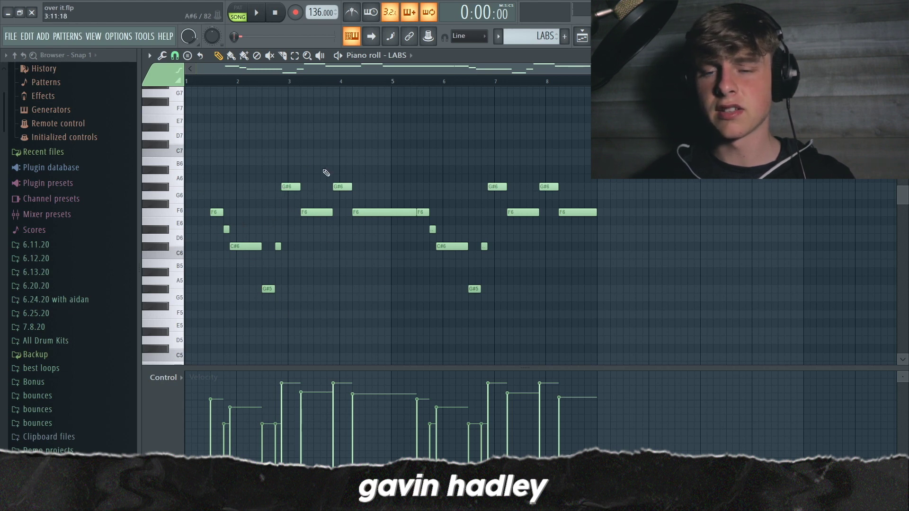
- Play back the LABS melody from its piano roll and stop it
left_click(369, 145)
key("space")
right_click(371, 144)
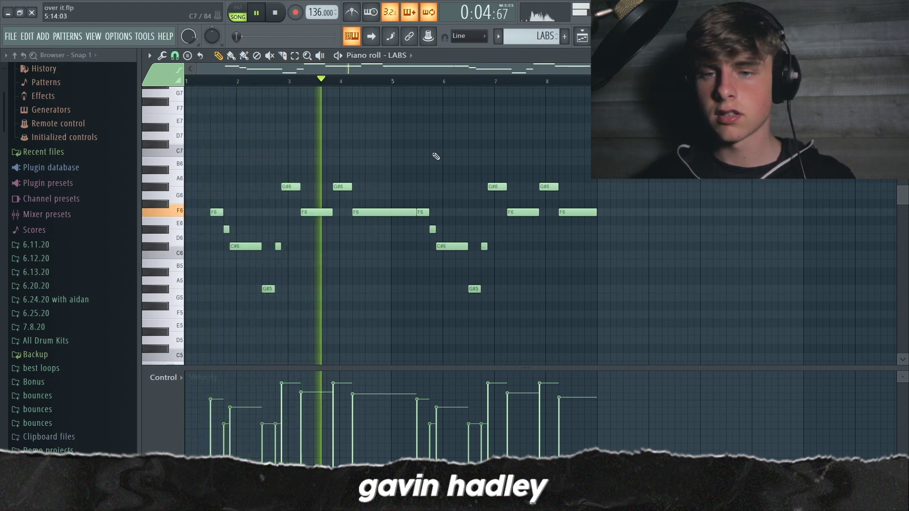
key("space")
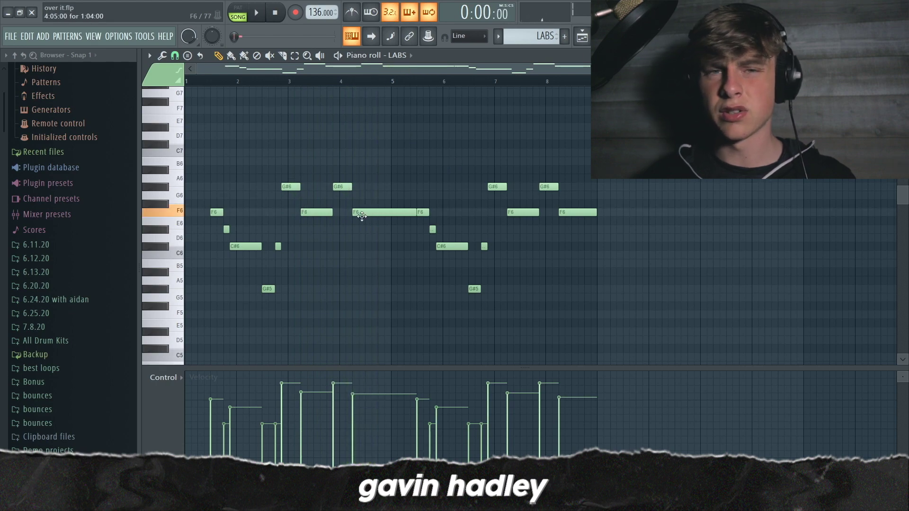
- Open the Omnisphere #2 pattern from Track 7 and examine its F5 and C#5 notes by selecting them
key("F9")
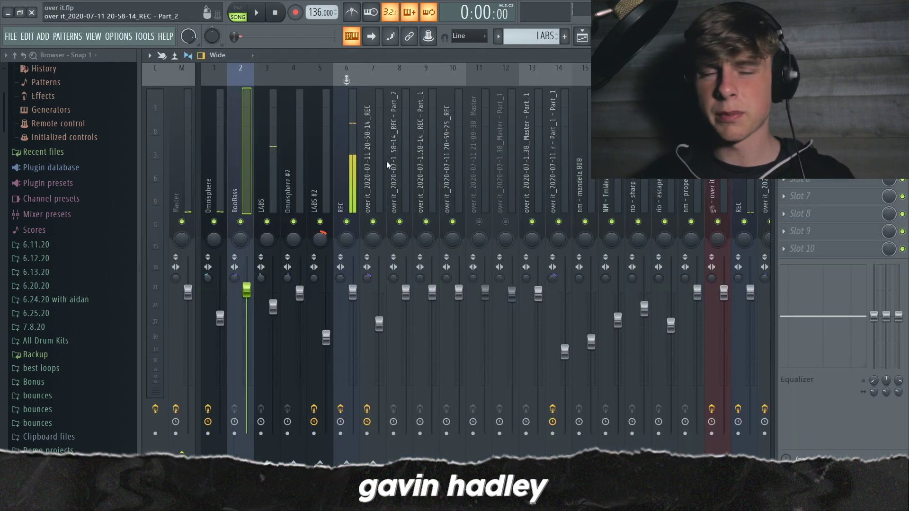
key("F5")
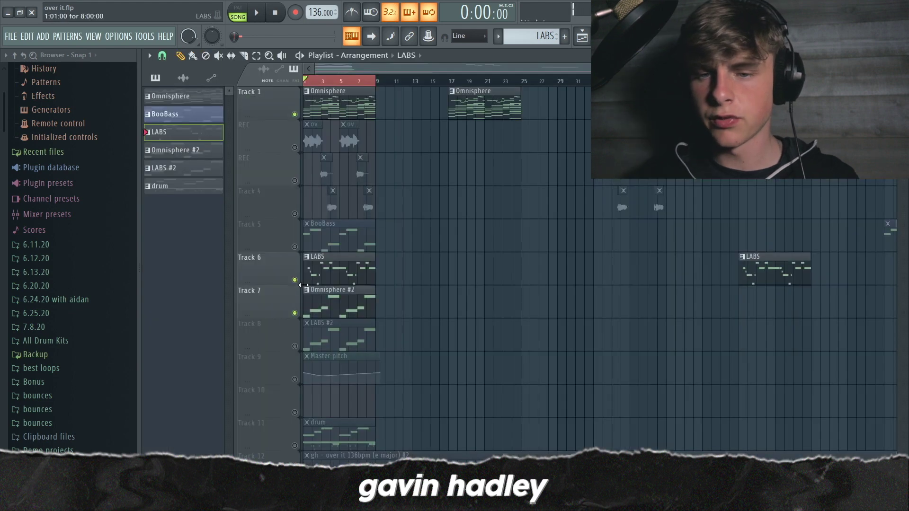
double_click(323, 305)
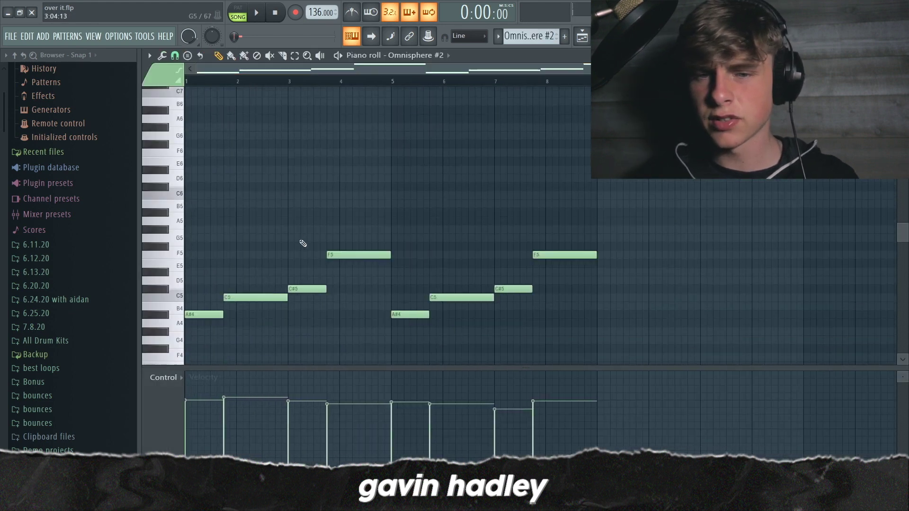
scroll(251, 218, "up", 1)
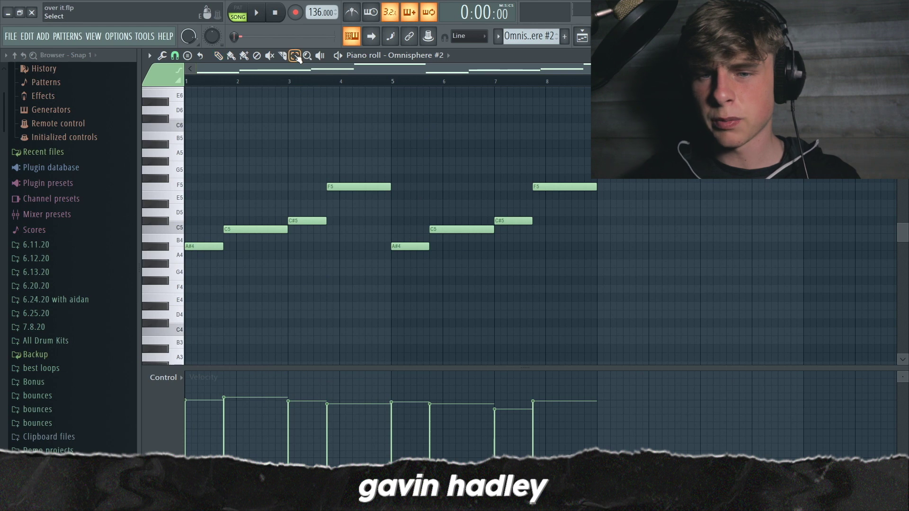
left_click_drag(306, 124, 346, 207)
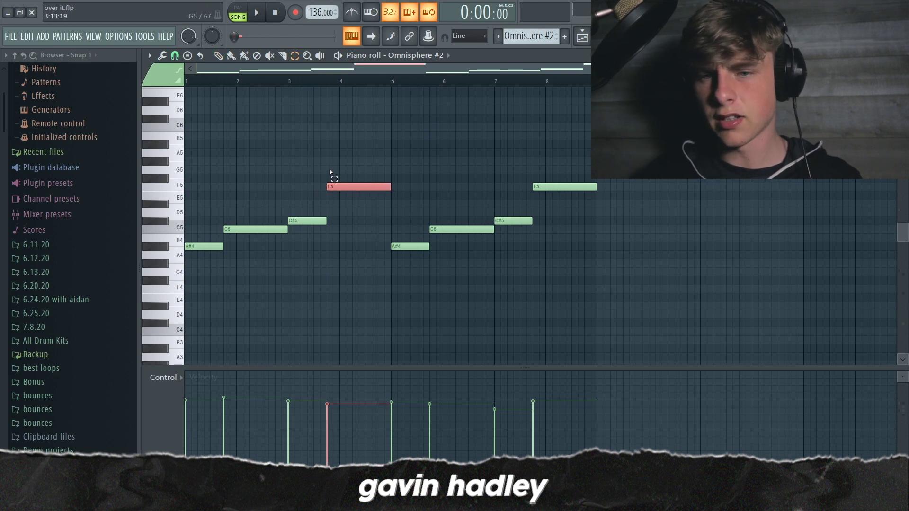
left_click_drag(358, 236, 357, 235)
key("ctrl+Down")
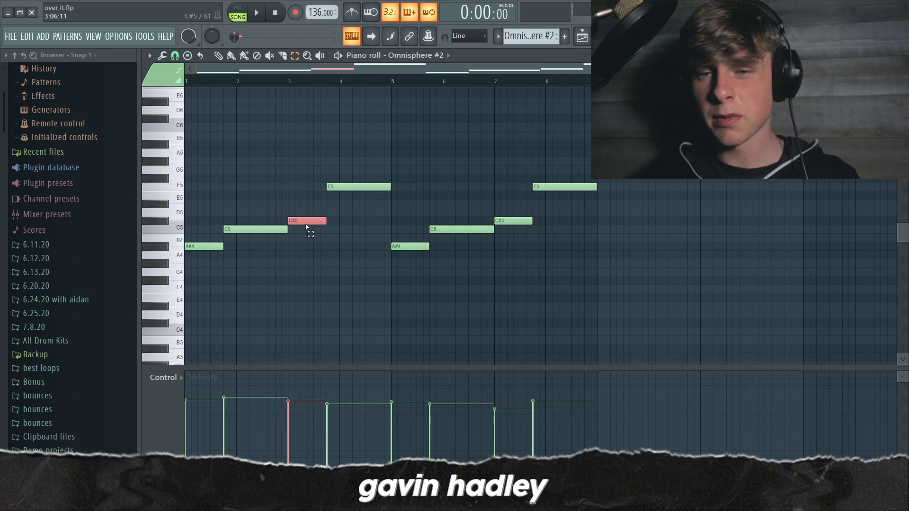
- Play back the Omnisphere #2 pattern together with the other unmuted tracks
key("space")
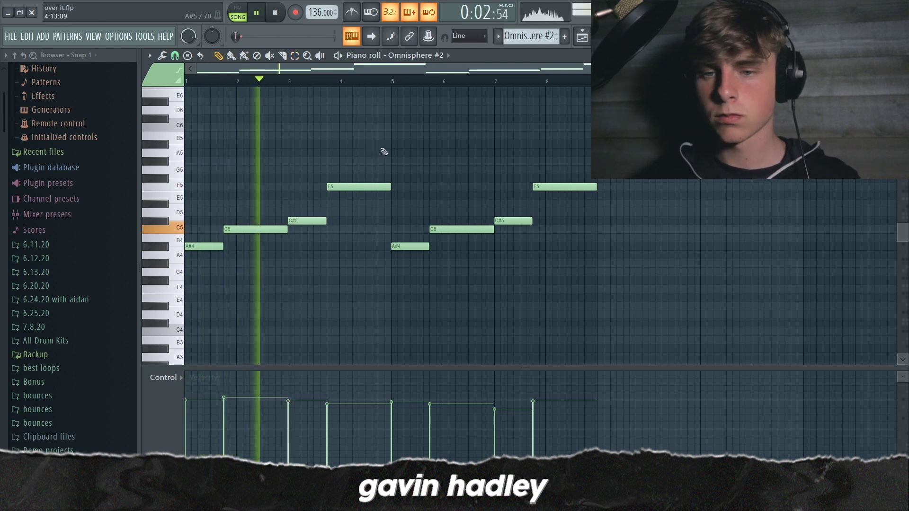
left_click(400, 145)
right_click(400, 146)
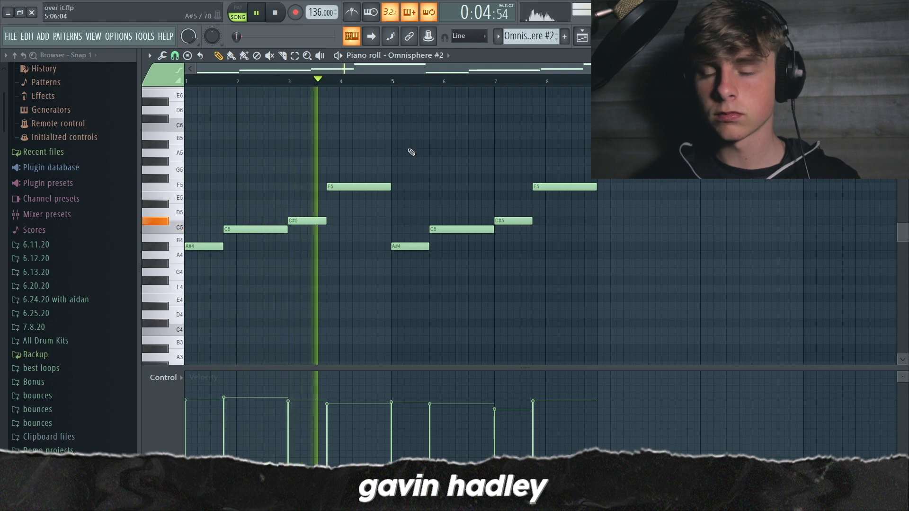
left_click(414, 159)
right_click(417, 160)
left_click(432, 155)
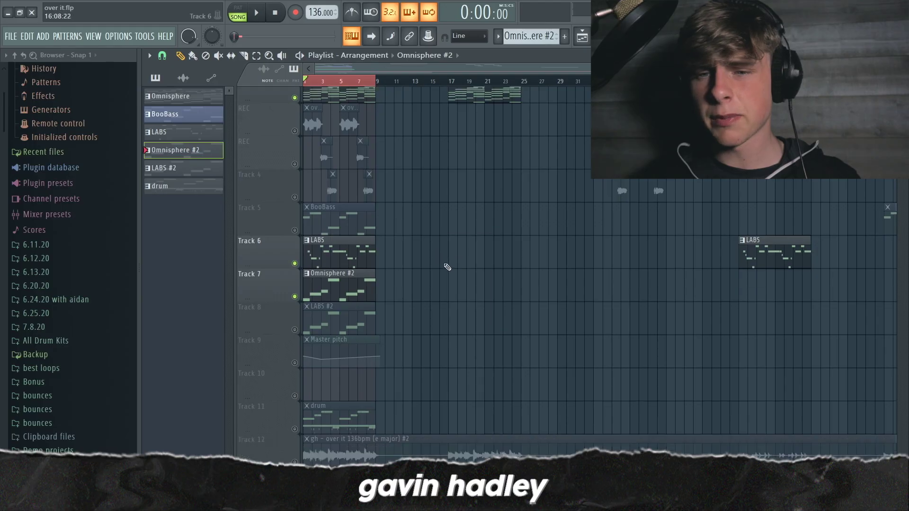
- Open the LABS #2 pattern from Track 8 in the piano roll
scroll(344, 226, "up", 3)
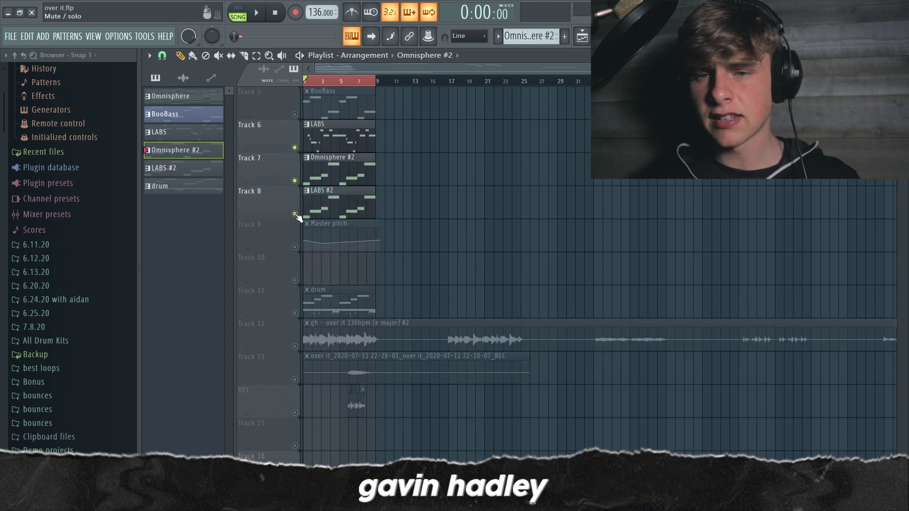
double_click(315, 204)
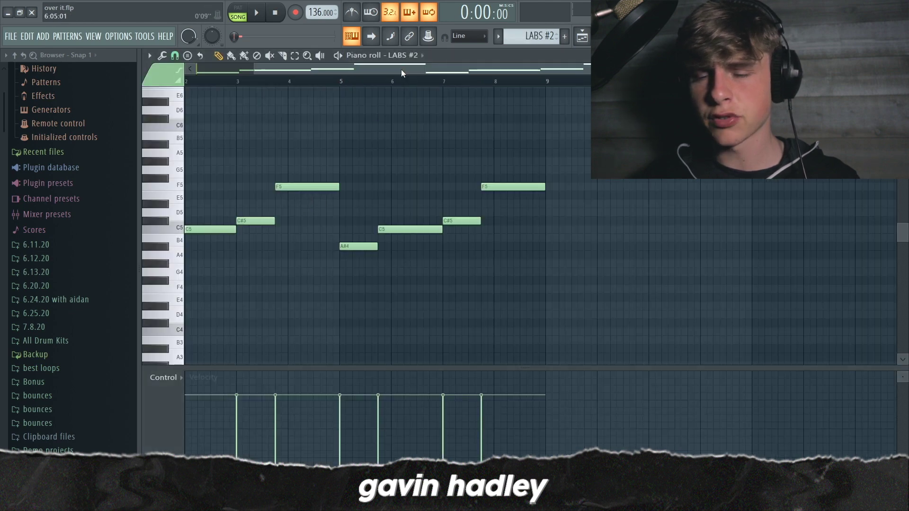
- Play back the LABS #2 pattern and check the RC-20 Retro Color effect on its mixer track
key("space")
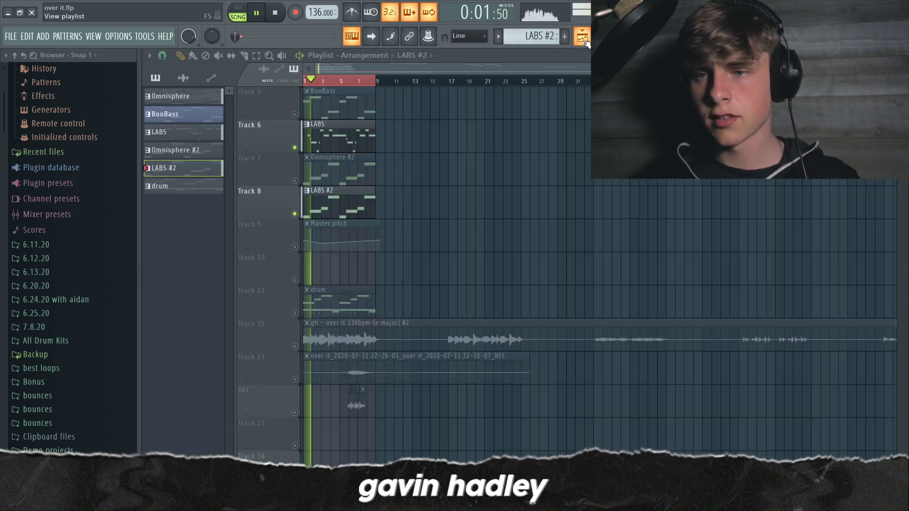
key("F9")
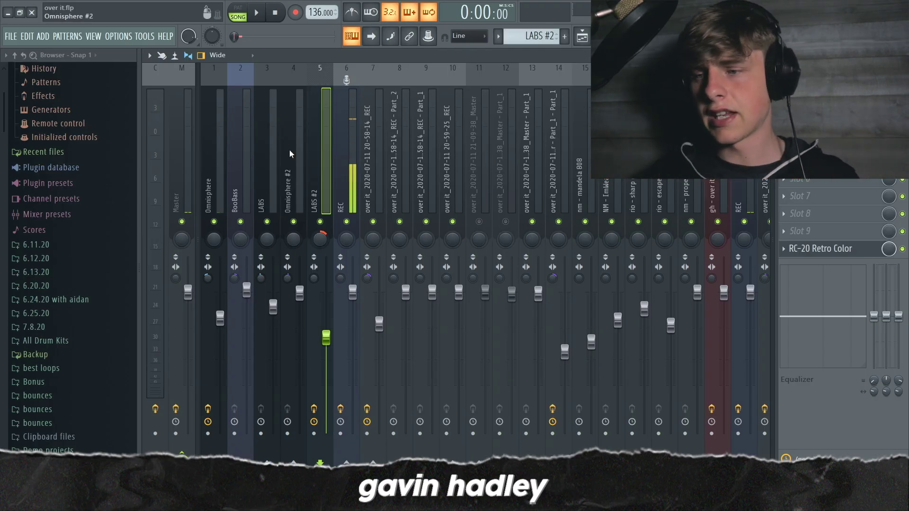
left_click(872, 250)
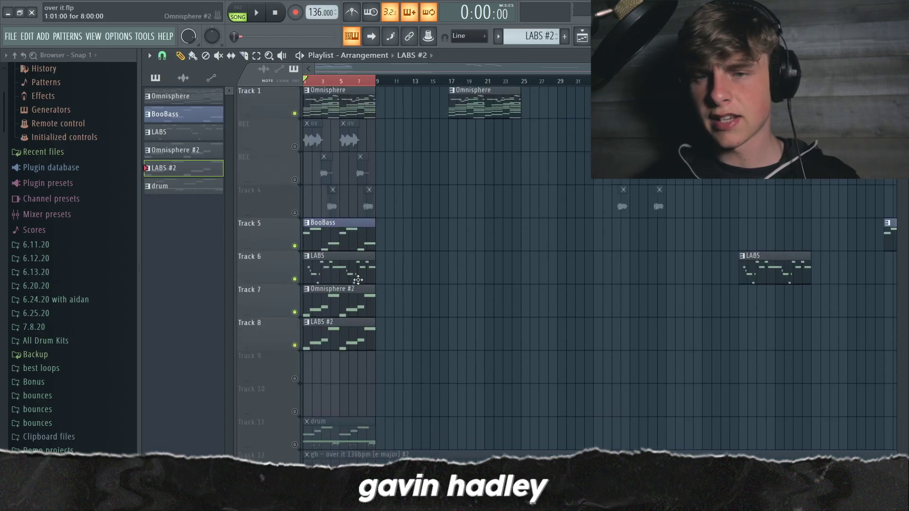
- Mute the LABS, Omnisphere #2 and LABS #2 tracks to isolate the recorded clips on the REC tracks and Track 4
left_click(421, 181)
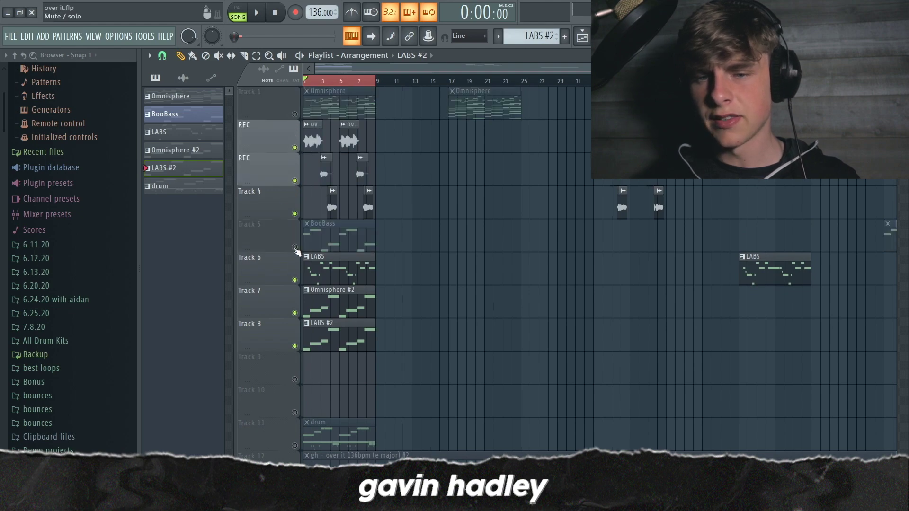
left_click(294, 280)
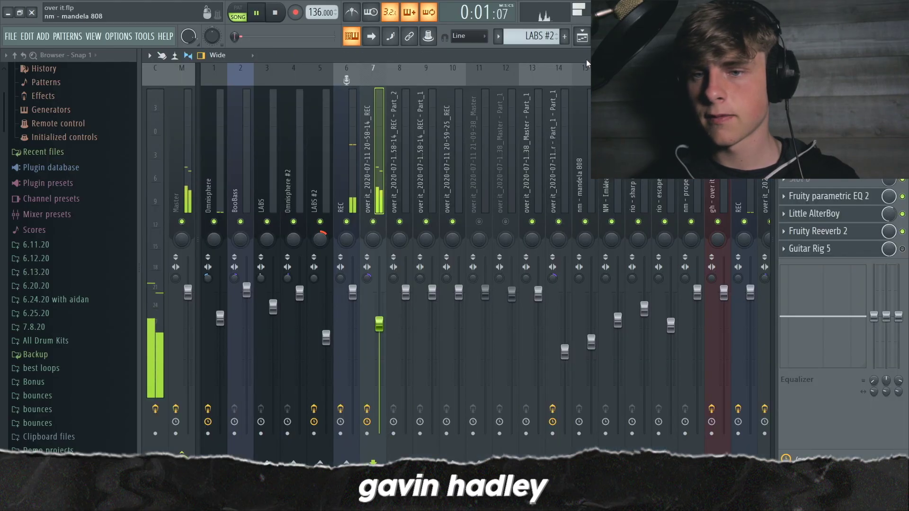
- Compare the recorded clips in the playlist with the effects chain on mixer track 7, including Little AlterBoy, Fruity Reeverb 2 and Guitar Rig 5
left_click(582, 37)
left_click(669, 199)
right_click(681, 199)
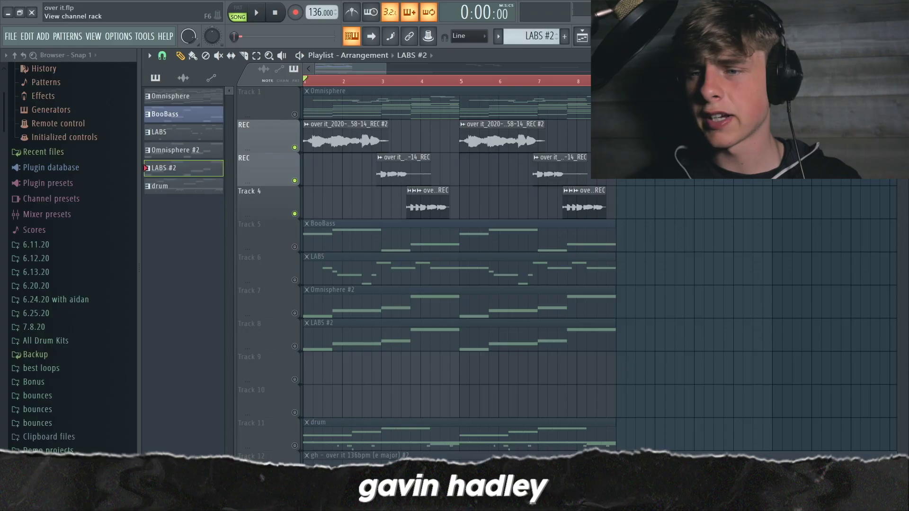
left_click(582, 37)
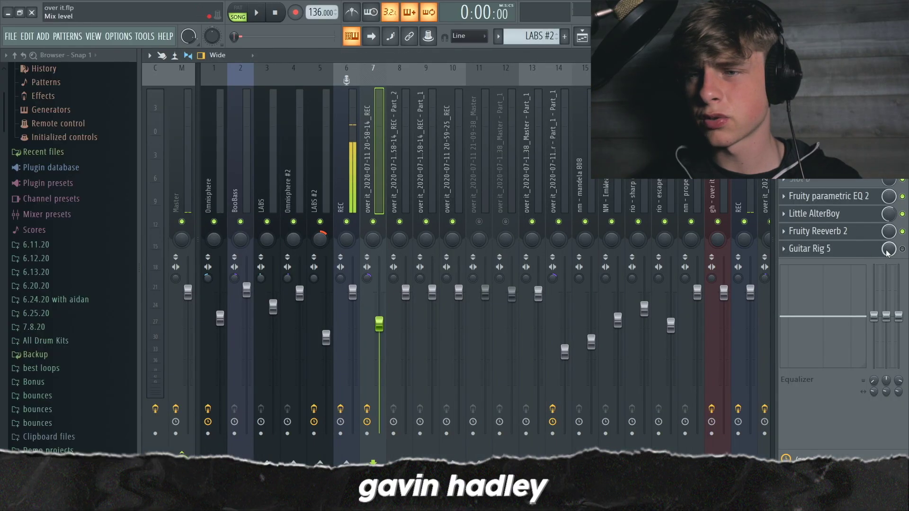
left_click(587, 35)
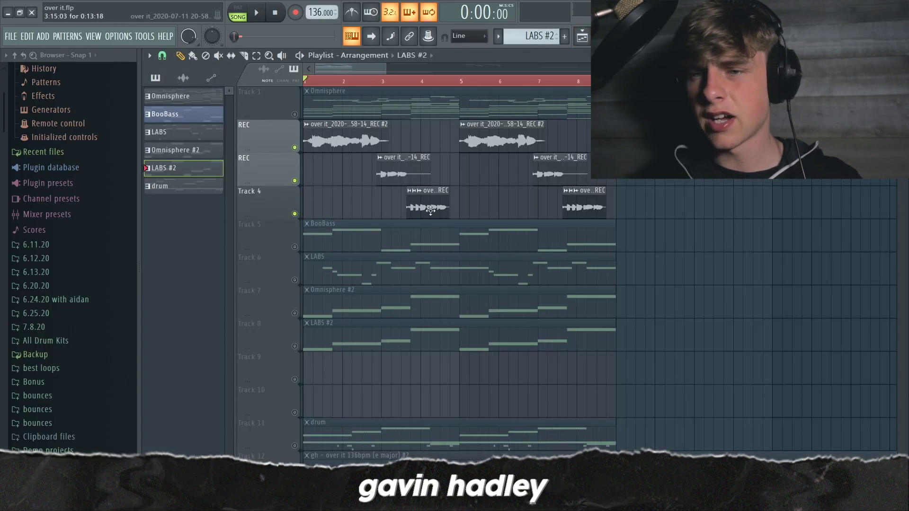
- Examine how the recorded clips on the two REC tracks and Track 4 are arranged across the opening bars
left_click_drag(385, 68, 699, 71)
scroll(511, 289, "down", 8)
scroll(444, 355, "up", 4)
scroll(402, 362, "down", 1)
scroll(390, 355, "up", 3)
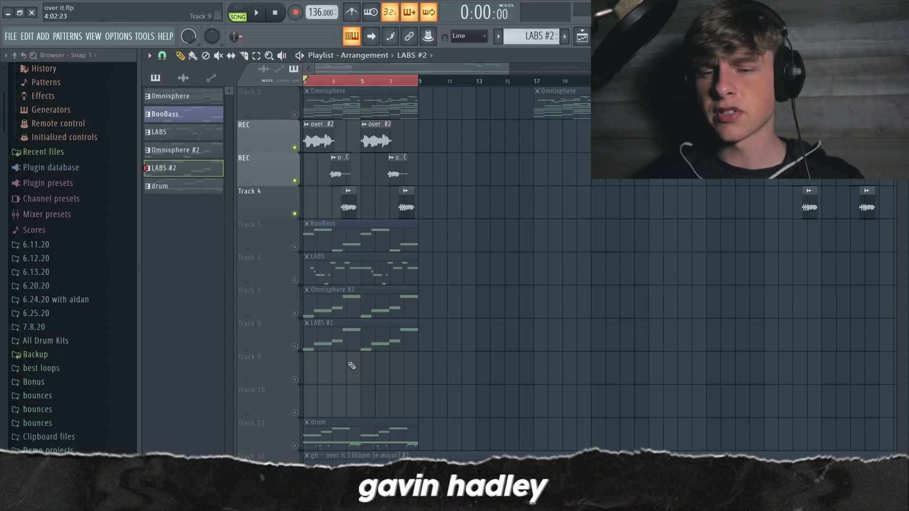
scroll(352, 366, "down", 4)
scroll(355, 260, "up", 4)
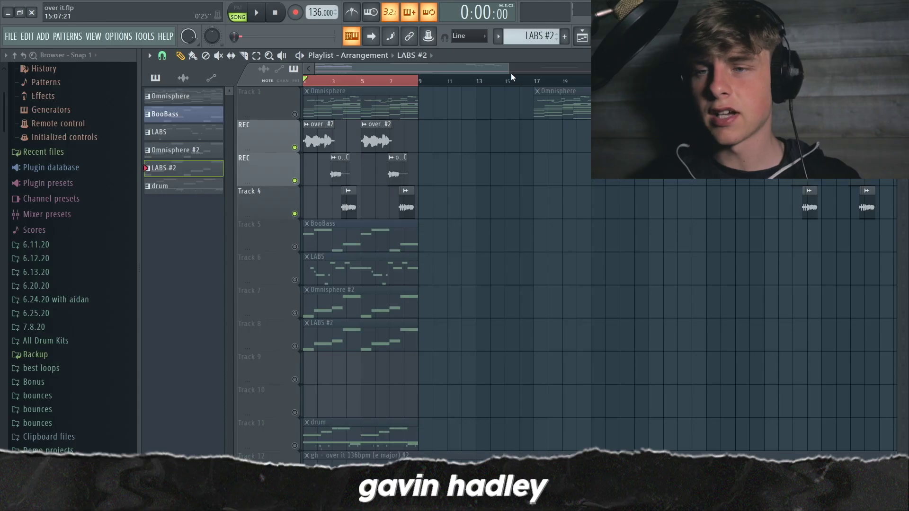
left_click_drag(510, 73, 341, 89)
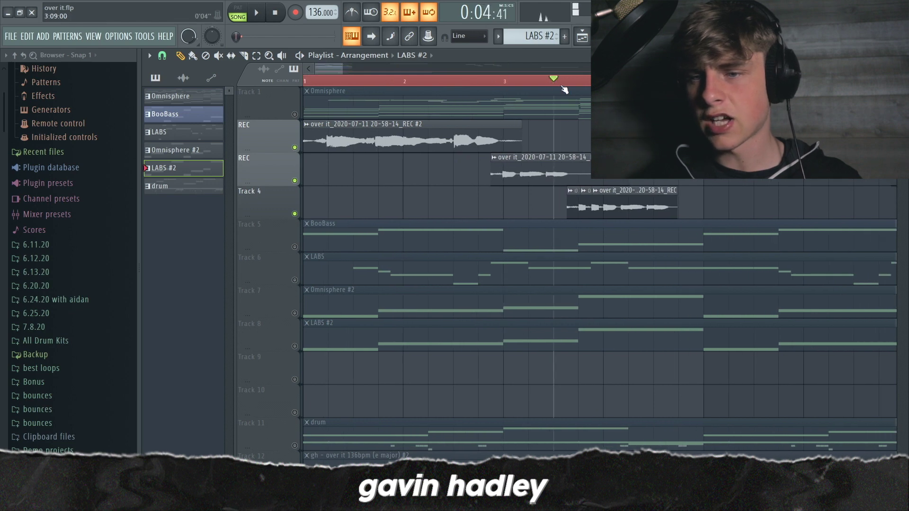